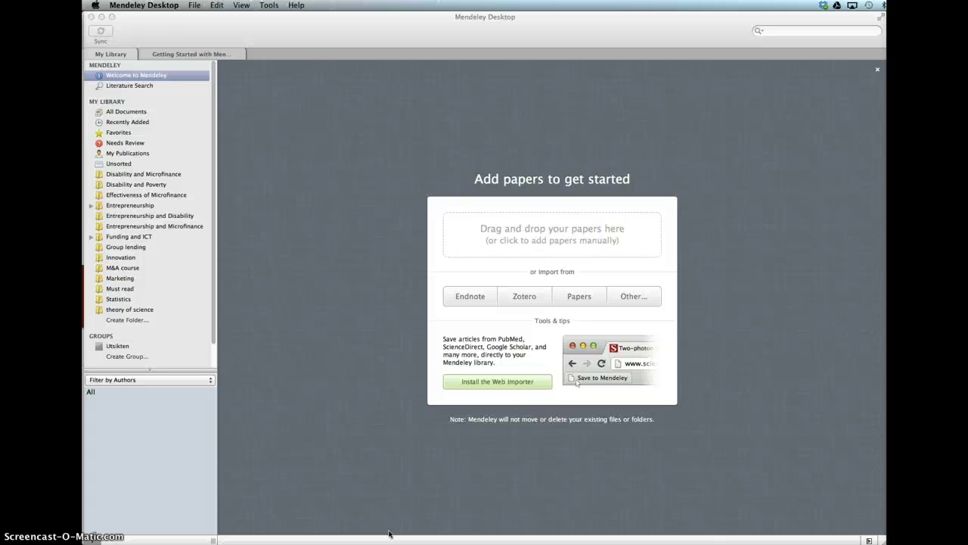
# Bring the Mendeley website open in Safari to the front.
pyautogui.press('super+Tab')
pyautogui.press('super+Tab')
pyautogui.press('super+Tab')
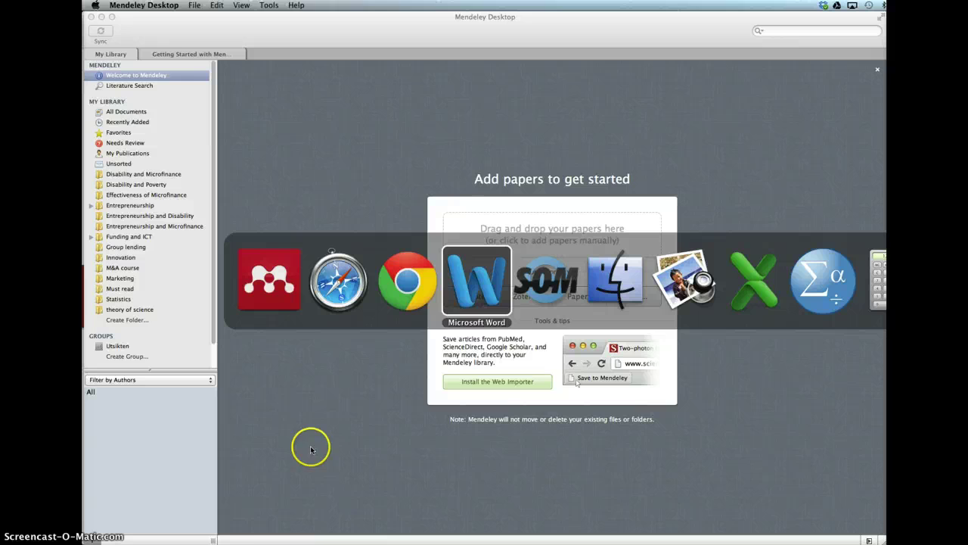
pyautogui.click(350, 297)
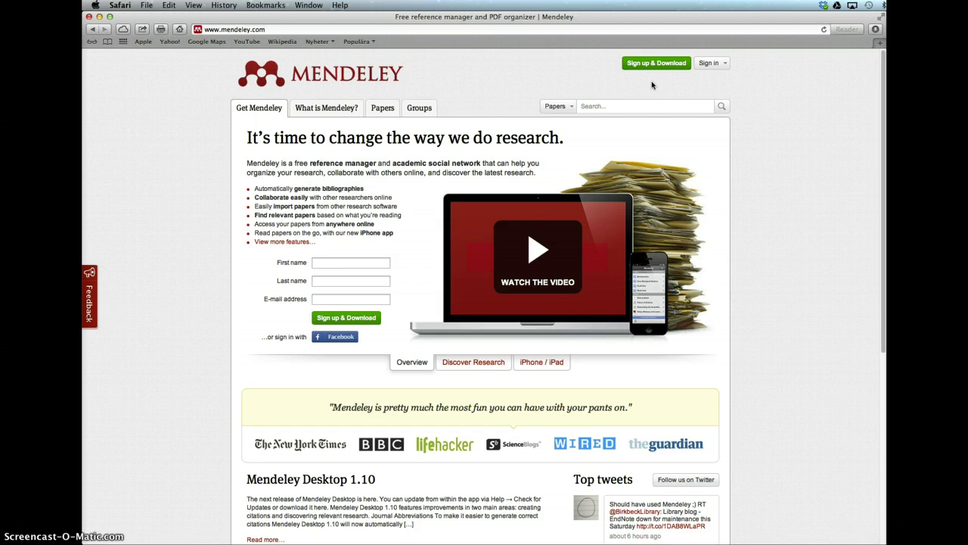
# Switch back to Mendeley Desktop's 'Add papers to get started' welcome screen.
pyautogui.press('super+Tab')
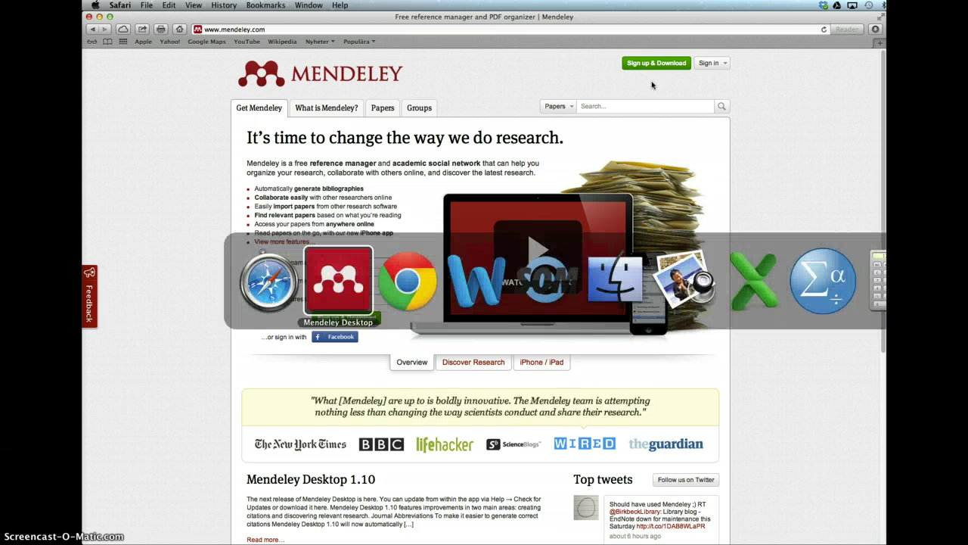
pyautogui.press('super+Tab')
pyautogui.press('super+Tab')
pyautogui.click(322, 303)
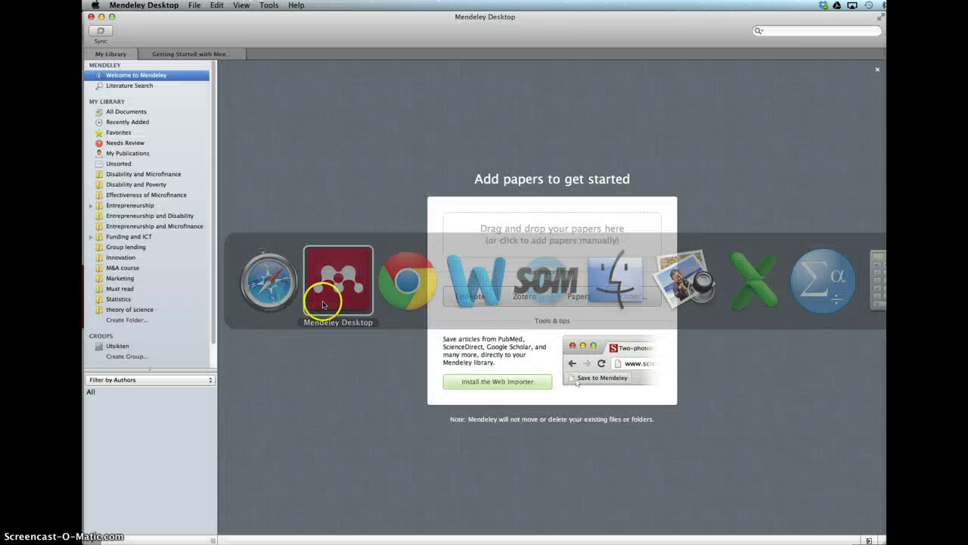
pyautogui.click(268, 6)
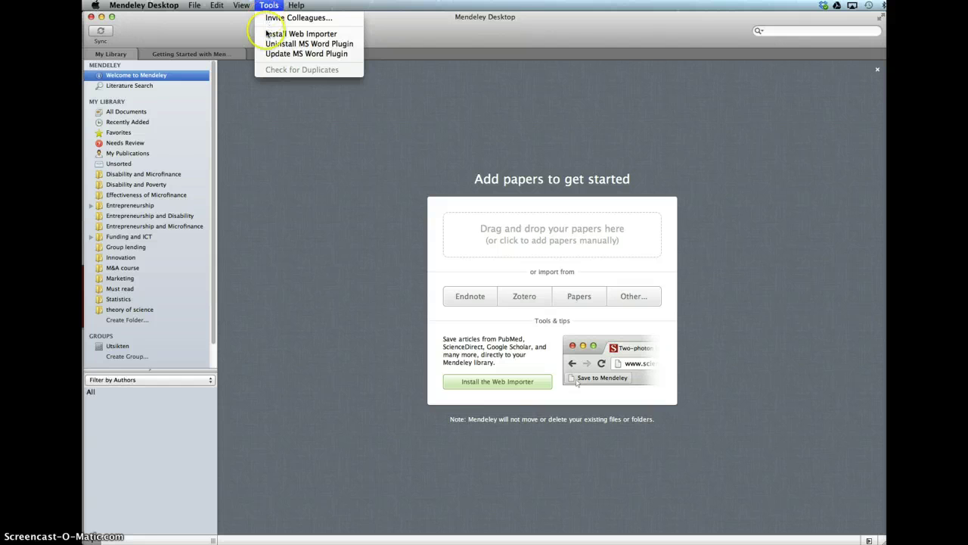
pyautogui.click(204, 5)
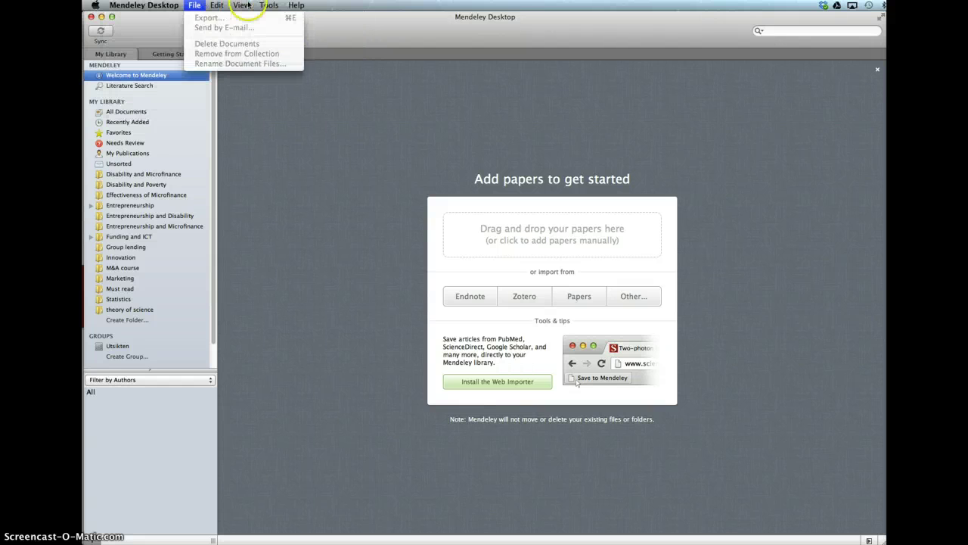
pyautogui.moveTo(269, 5)
pyautogui.click(348, 5)
pyautogui.click(271, 5)
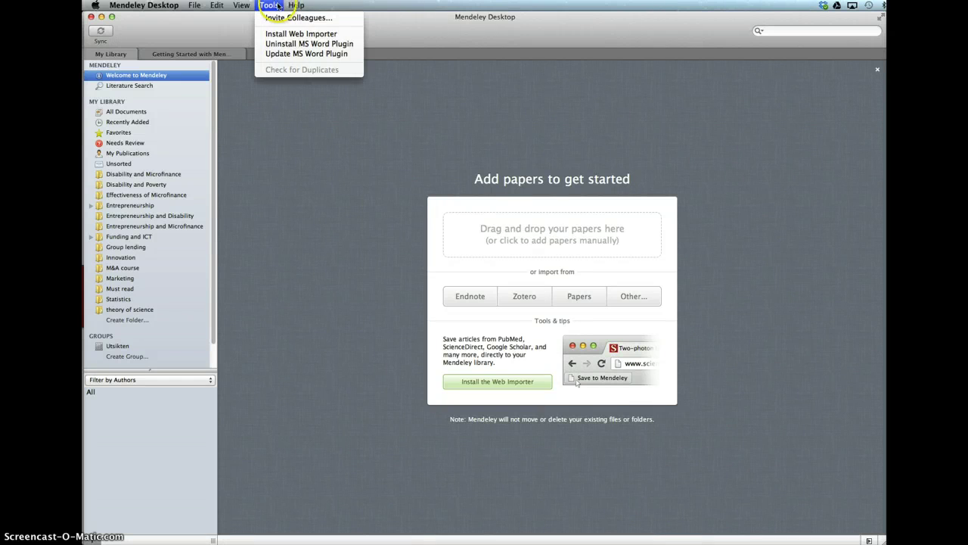
pyautogui.click(547, 78)
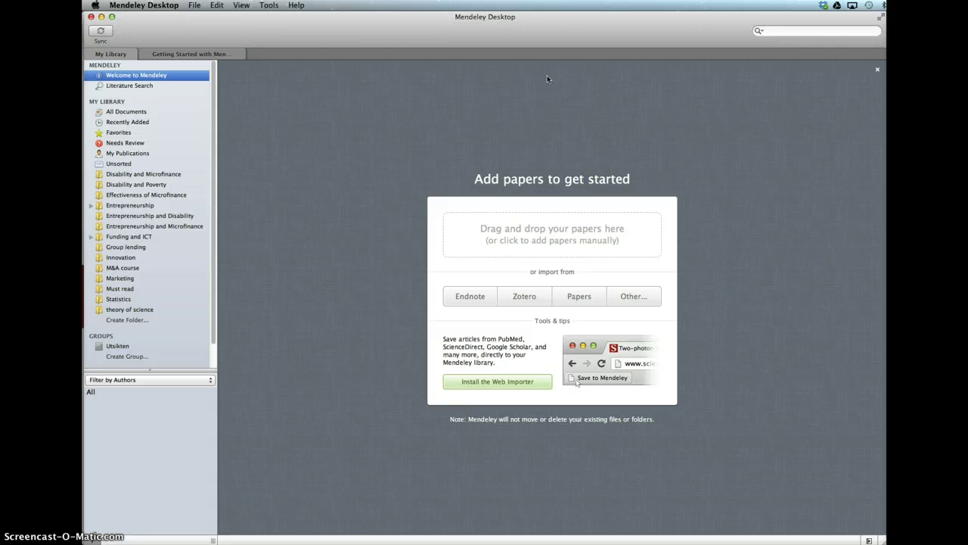
# In Chrome's Google Scholar, search for 'Miller and Modigliani'.
pyautogui.press('super+Tab')
pyautogui.press('super+Tab')
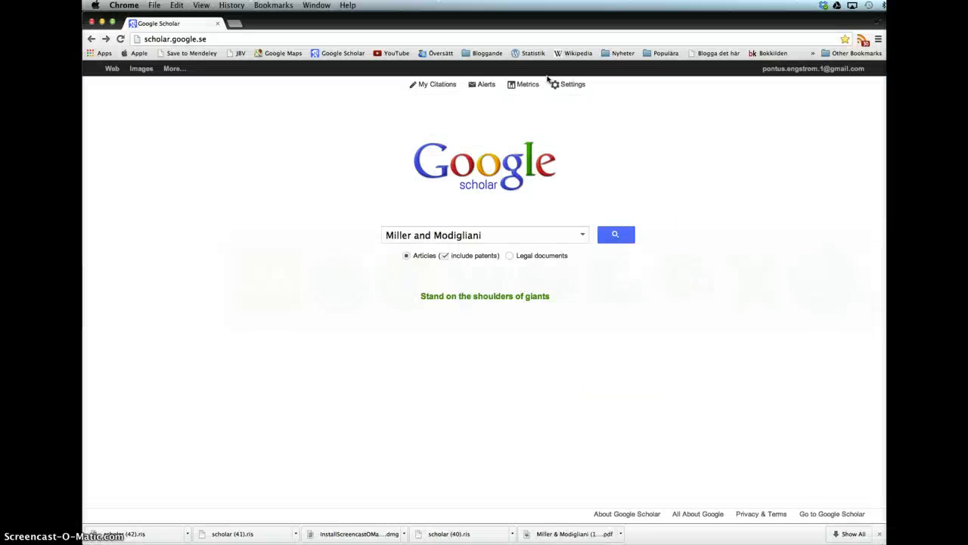
pyautogui.click(525, 174)
pyautogui.click(484, 247)
pyautogui.click(619, 235)
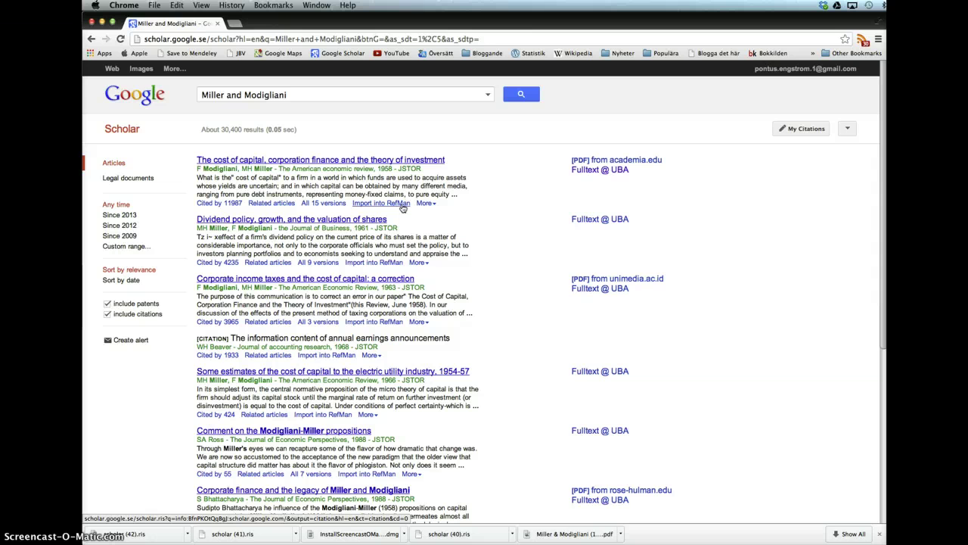
# Download the first result's RefMan citation and open it to import the 1958 cost of capital paper.
pyautogui.click(399, 205)
pyautogui.click(386, 204)
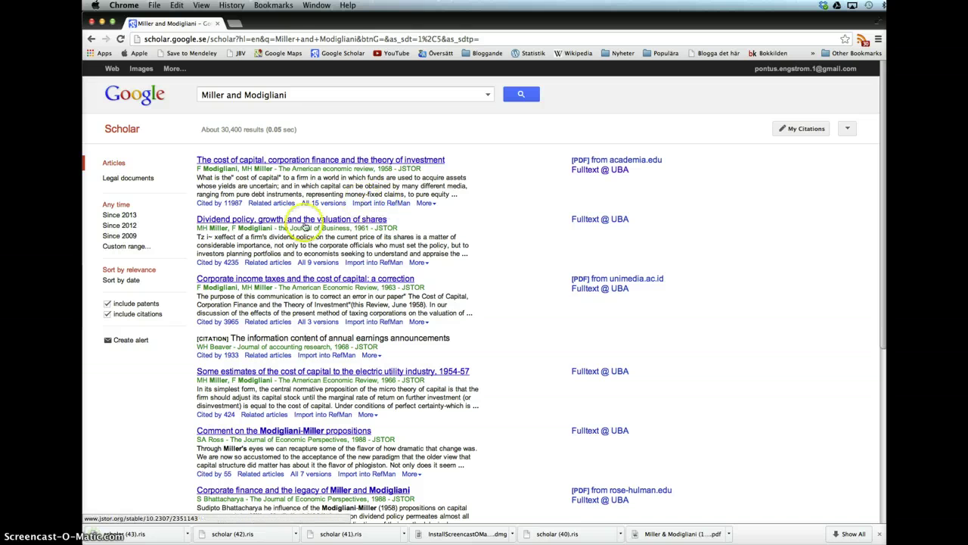
pyautogui.click(187, 534)
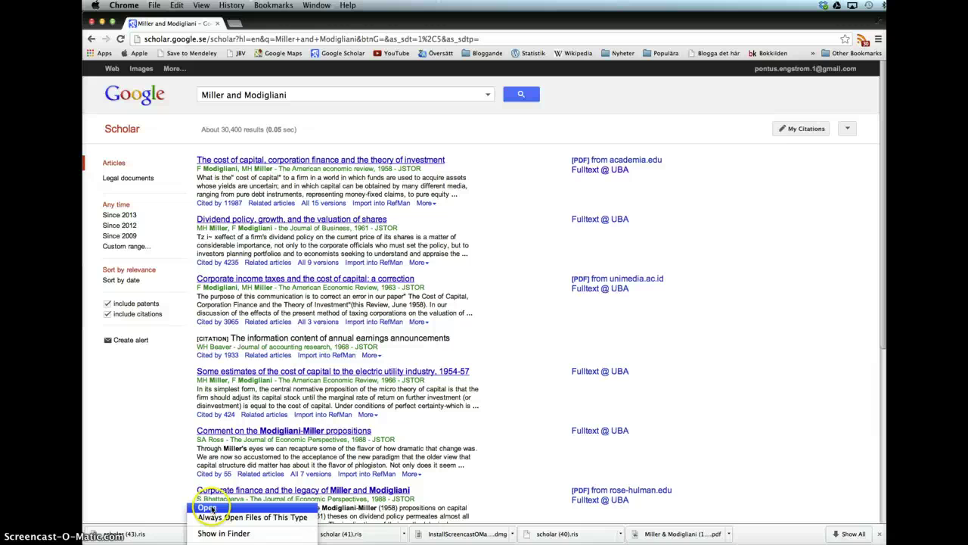
pyautogui.click(212, 511)
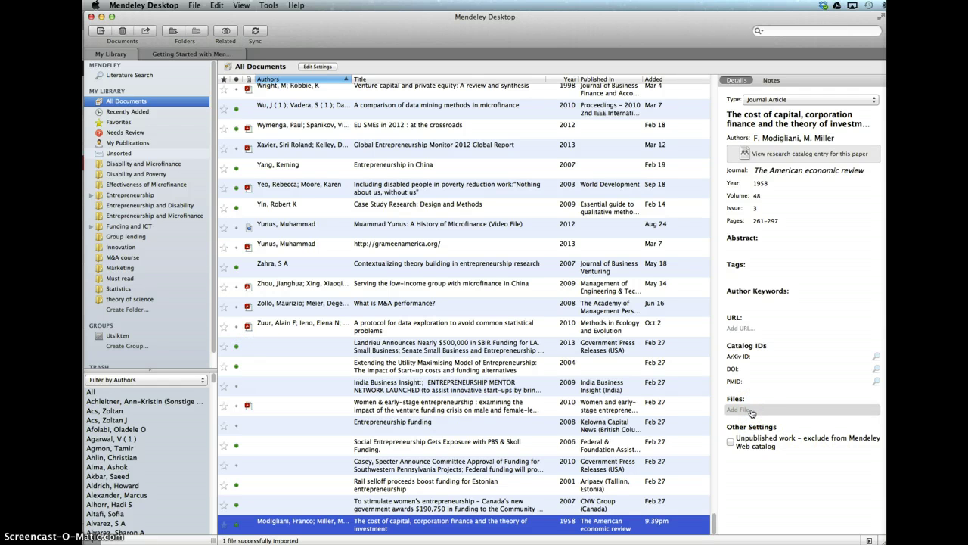
# Attach Miller & Modigliani (1958).pdf to the cost of capital paper's entry.
pyautogui.click(752, 413)
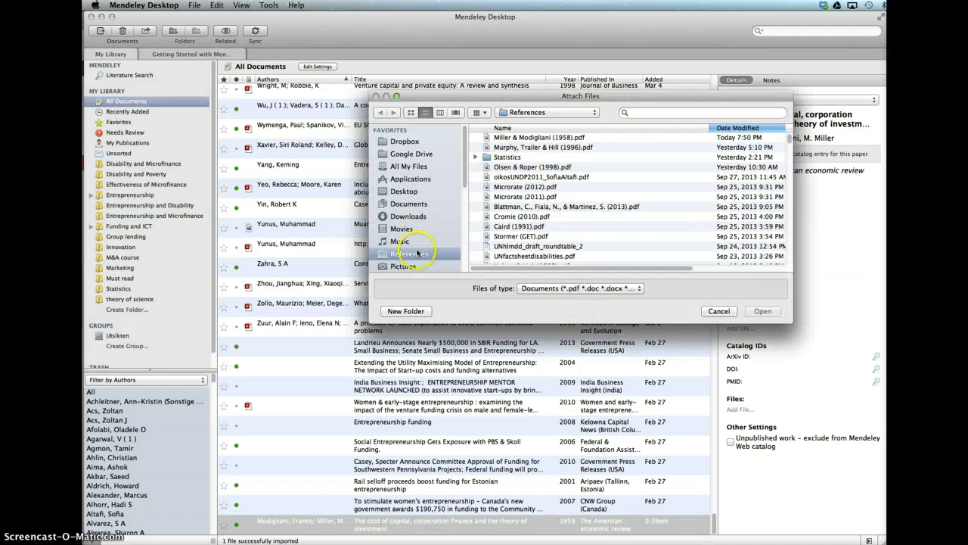
pyautogui.click(534, 136)
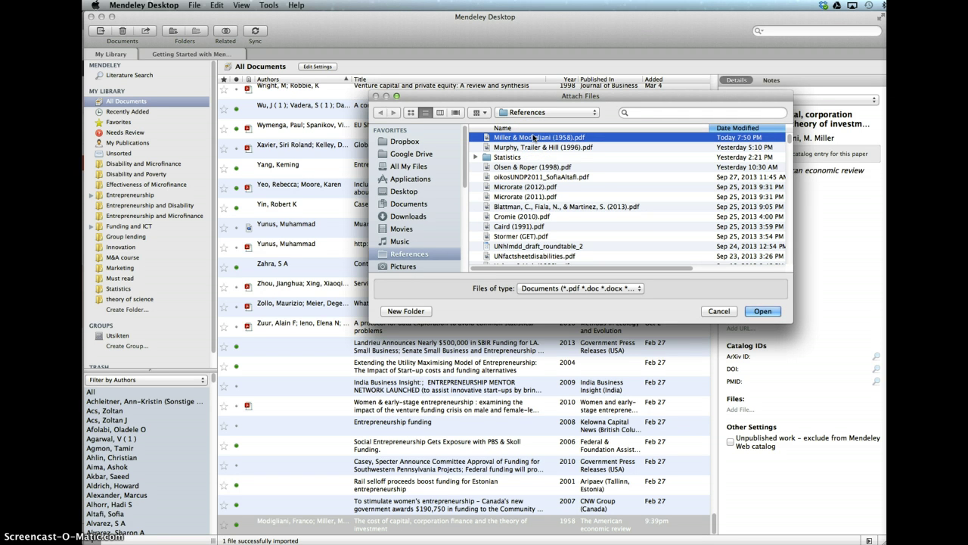
pyautogui.click(541, 137)
pyautogui.click(764, 311)
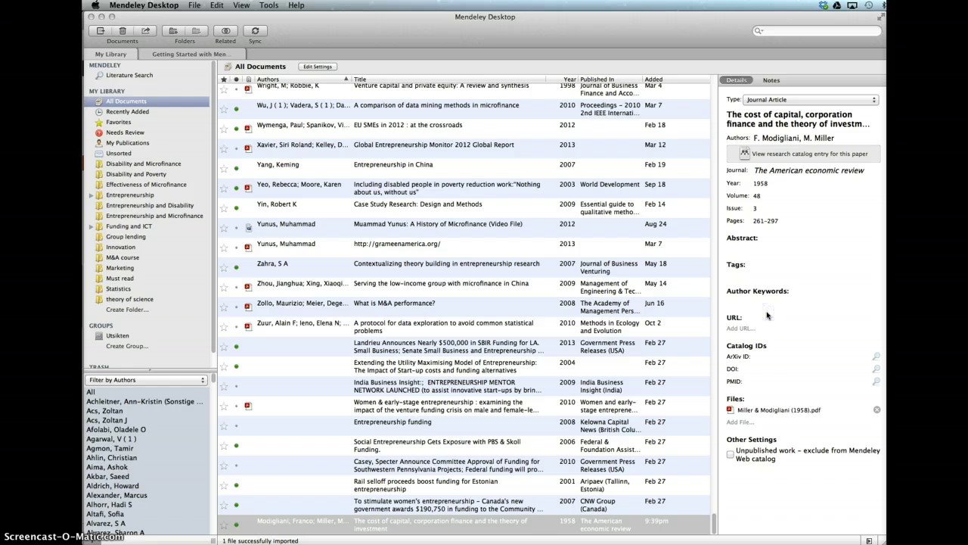
# View the attached PDF, return to the library list, and switch to Word's blank document.
pyautogui.click(744, 412)
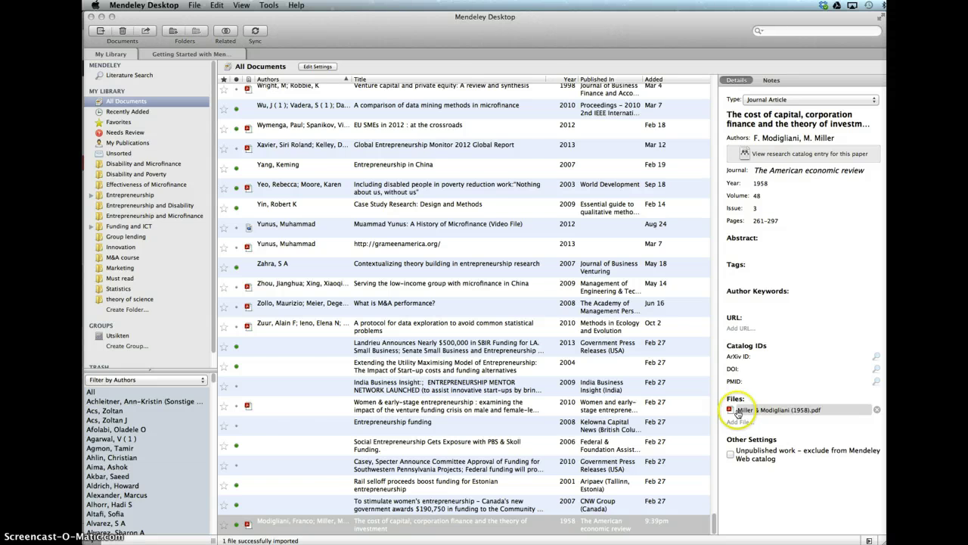
pyautogui.click(738, 412)
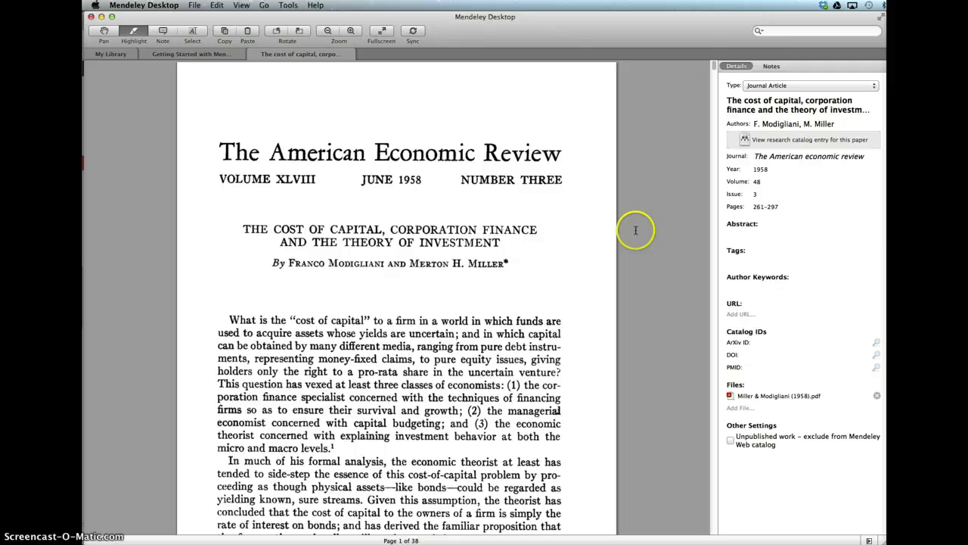
pyautogui.click(158, 54)
pyautogui.click(118, 55)
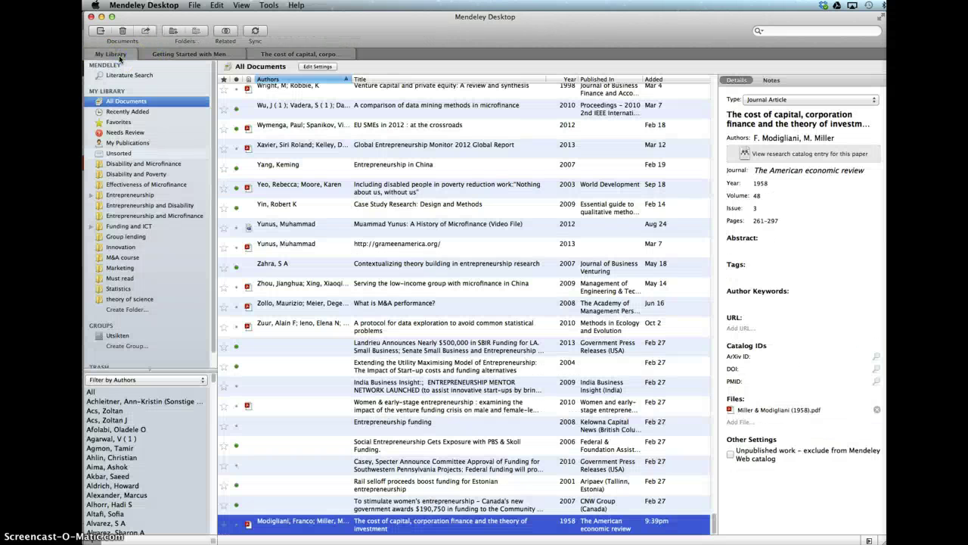
pyautogui.press('super+Tab')
pyautogui.press('super+Tab')
pyautogui.press('super+Tab')
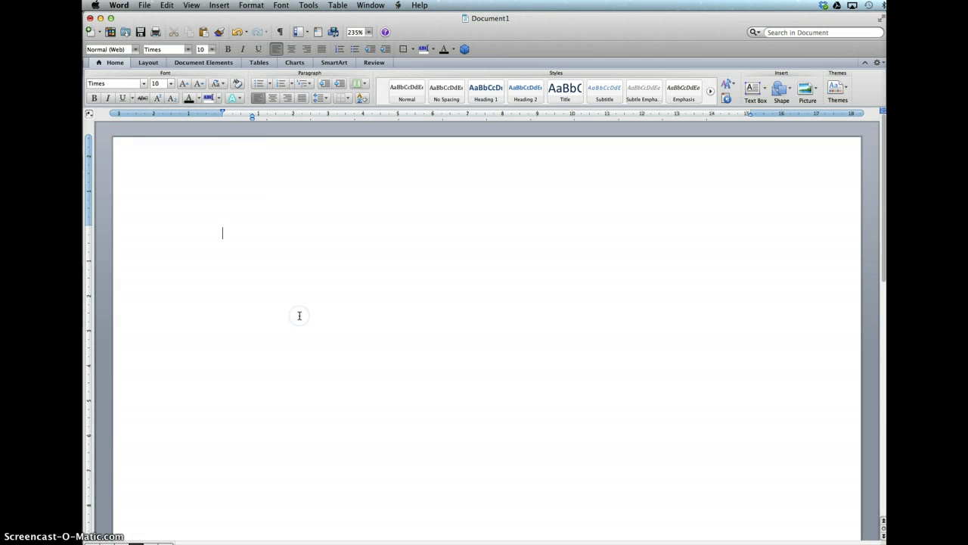
# Type 'Yada yada cost of capital' and launch Mendeley's Insert or Edit Citation from the Script menu.
pyautogui.write('Yada yada cost of capital')
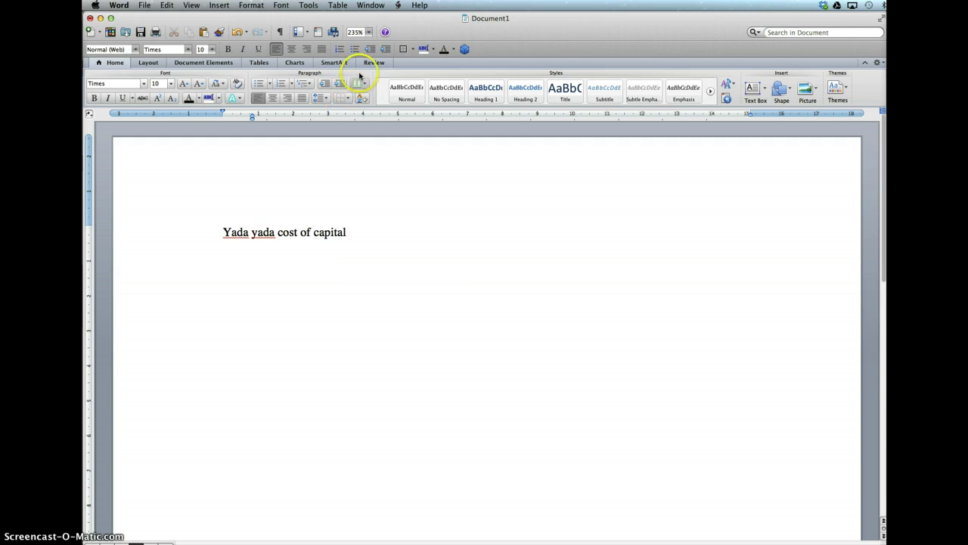
pyautogui.click(398, 6)
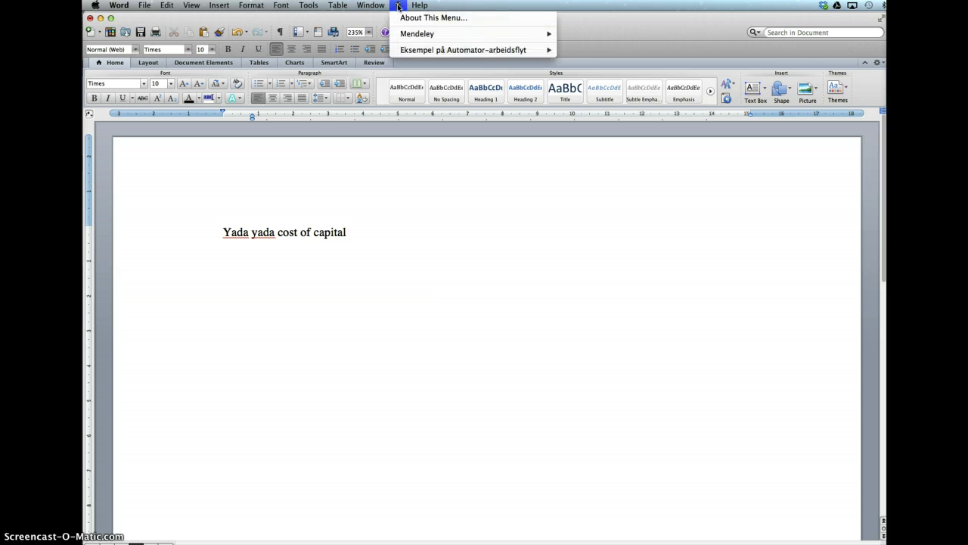
pyautogui.click(403, 34)
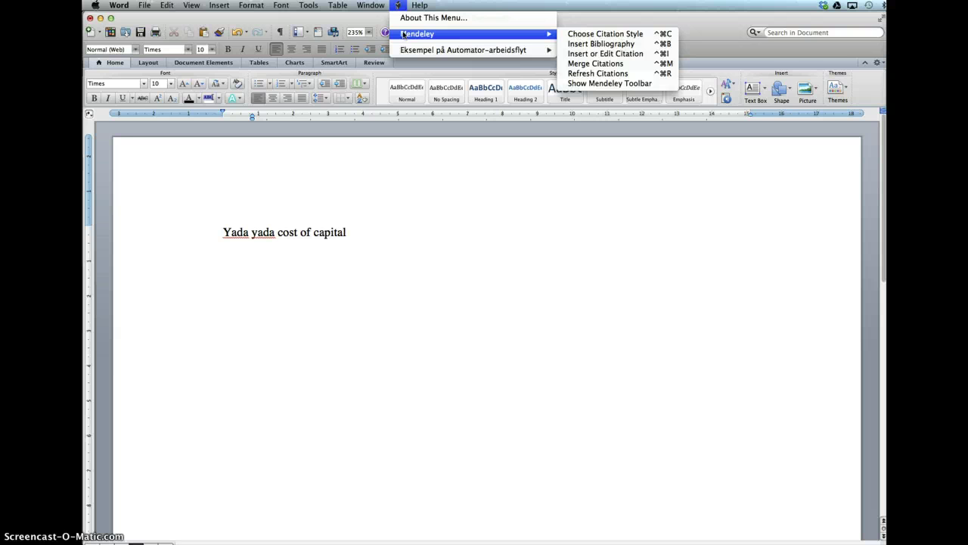
pyautogui.moveTo(403, 34); pyautogui.dragTo(469, 32)
pyautogui.moveTo(475, 34)
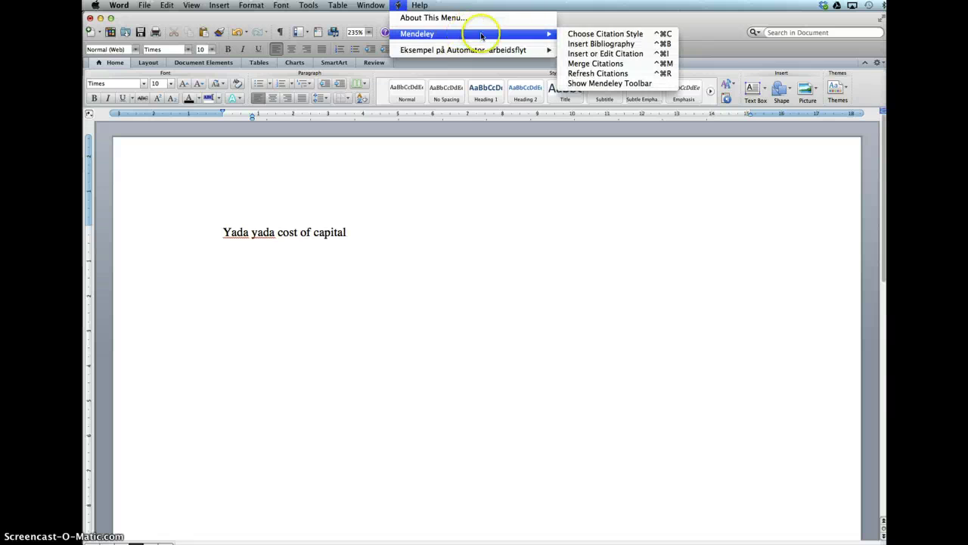
pyautogui.click(590, 53)
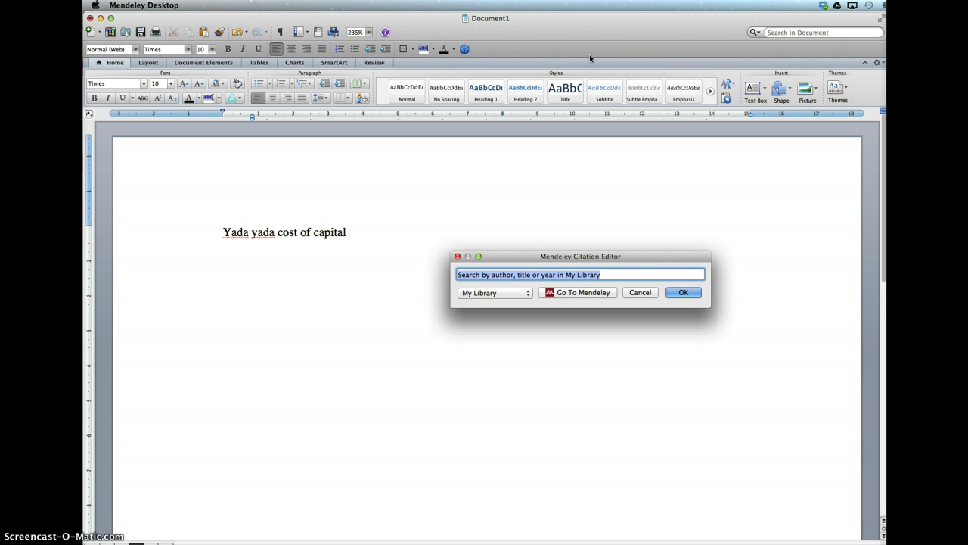
# Search 'Miller', insert the Modigliani & Miller 1958 citation, then type 'And we continue'.
pyautogui.write('Miller')
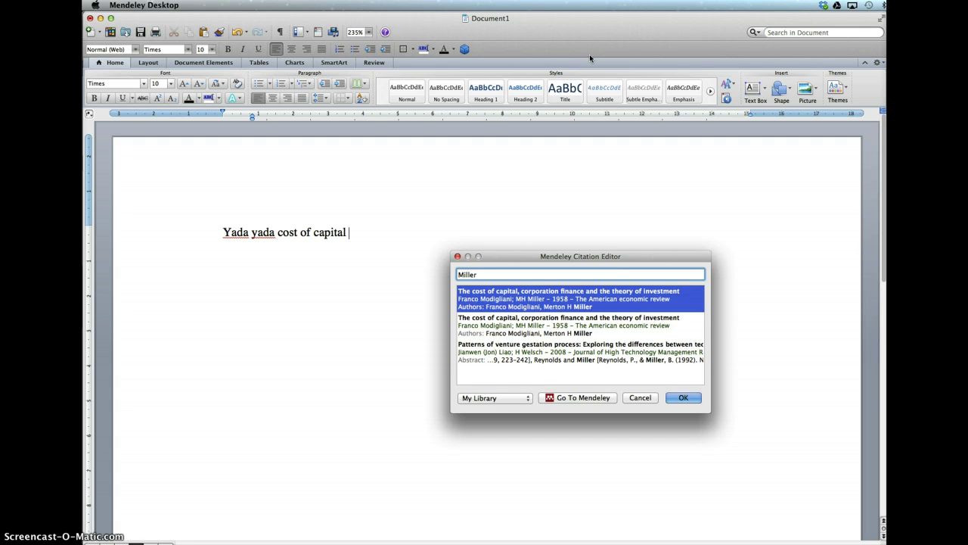
pyautogui.press('Return')
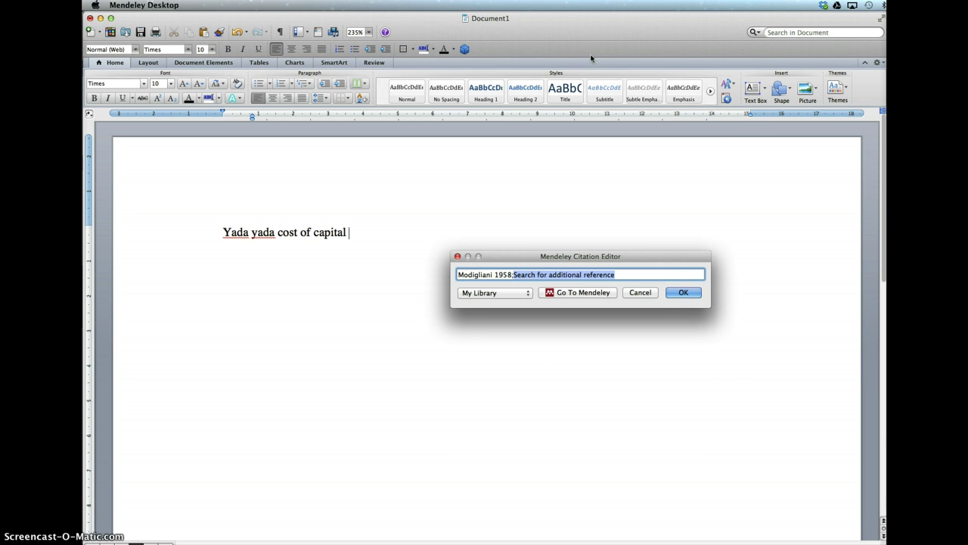
pyautogui.click(684, 292)
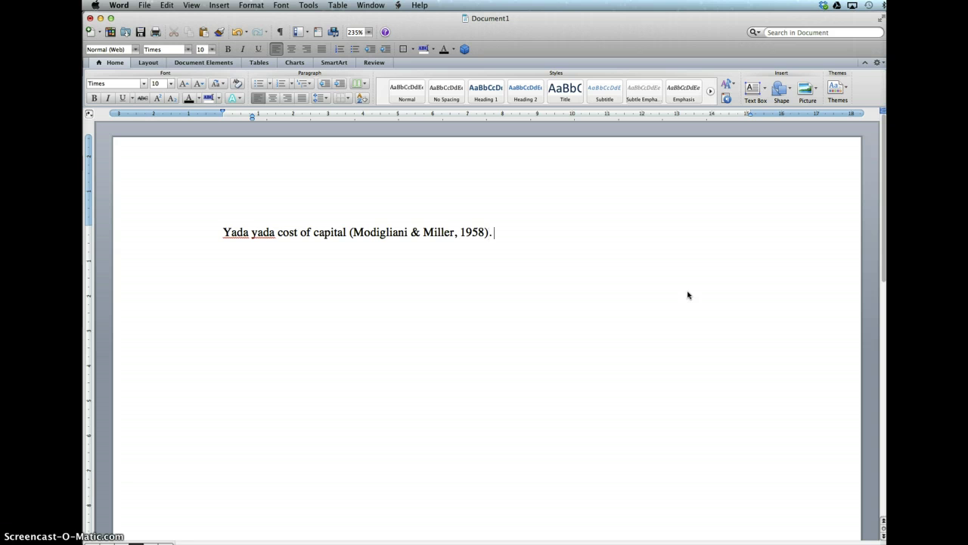
pyautogui.write('And we continue….')
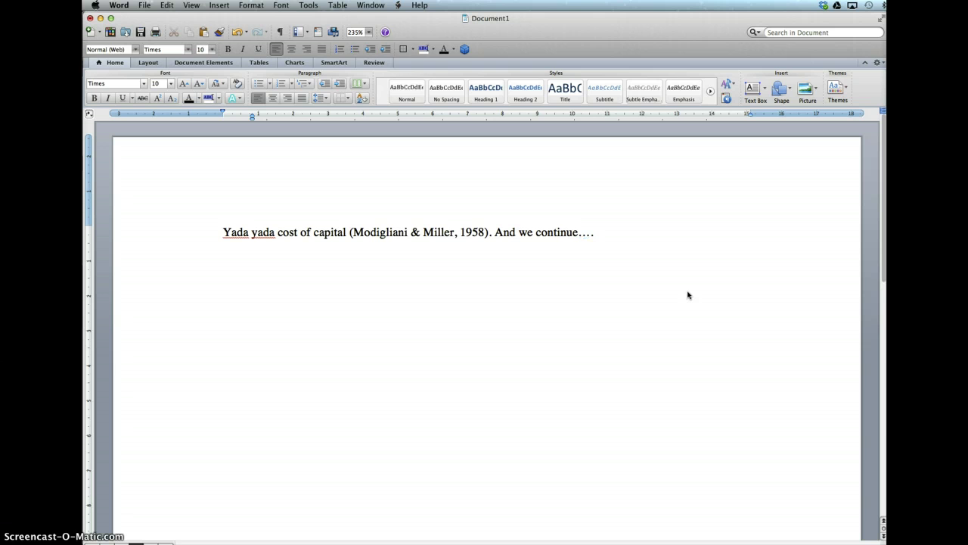
# Type 'microfinance' at the sentence end and launch Mendeley's Insert or Edit Citation.
pyautogui.press('Return')
pyautogui.press('BackSpace')
pyautogui.write('microfinance')
pyautogui.click(676, 265)
pyautogui.click(396, 5)
pyautogui.click(419, 34)
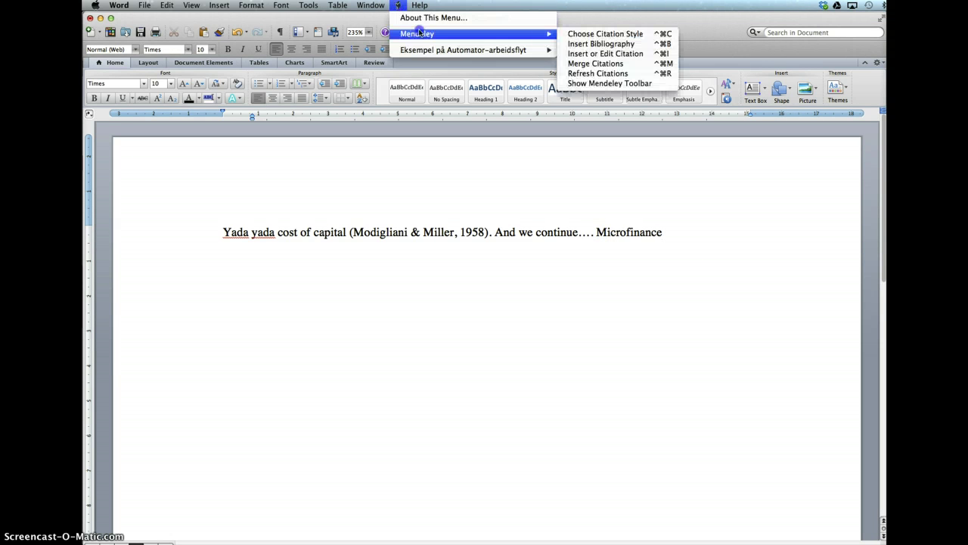
pyautogui.click(595, 55)
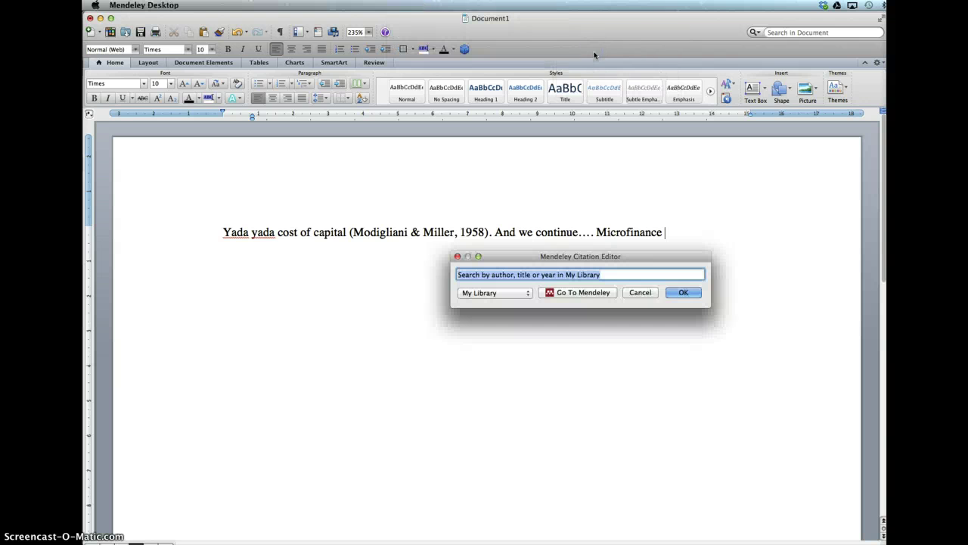
# Search 'Yunus' and insert the Yunus 2012 video citation.
pyautogui.write('Yunus')
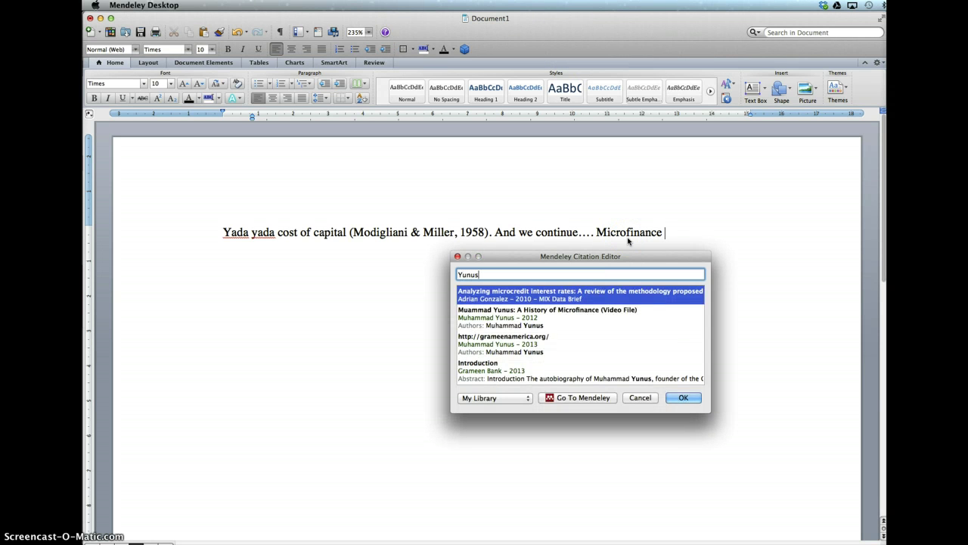
pyautogui.press('Down')
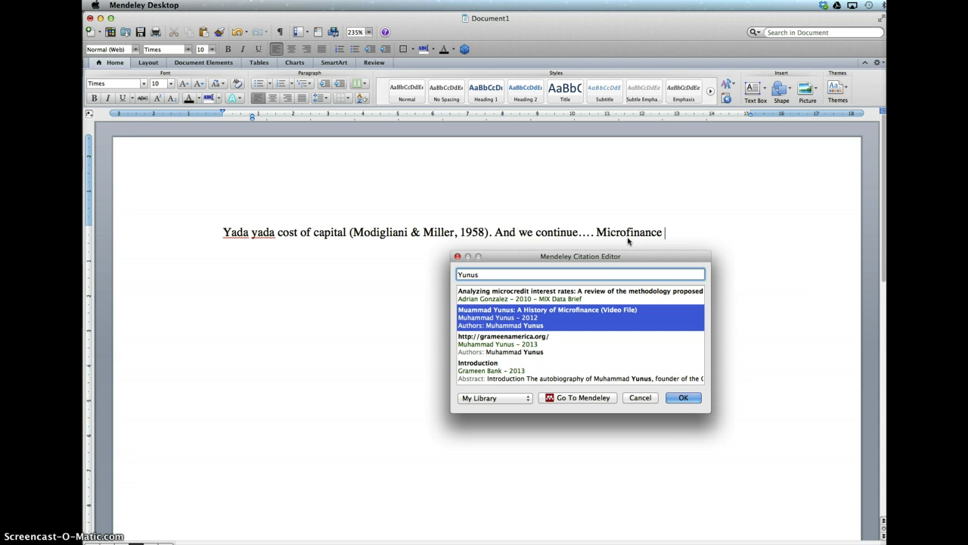
pyautogui.press('Return')
pyautogui.click(649, 257)
pyautogui.click(690, 292)
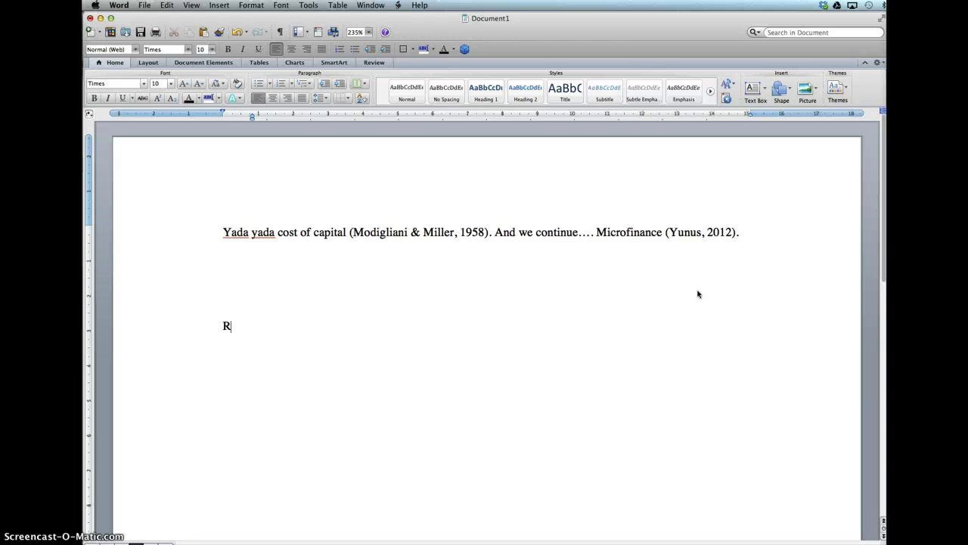
# Type a 'References' heading and insert the Mendeley bibliography below it.
pyautogui.write('eferences')
pyautogui.press('Return')
pyautogui.click(397, 6)
pyautogui.moveTo(530, 34)
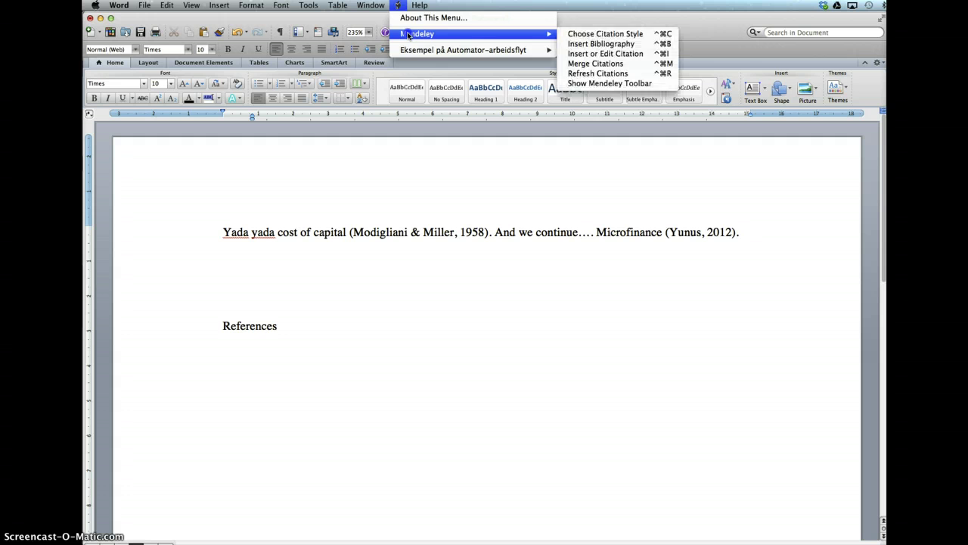
pyautogui.click(618, 44)
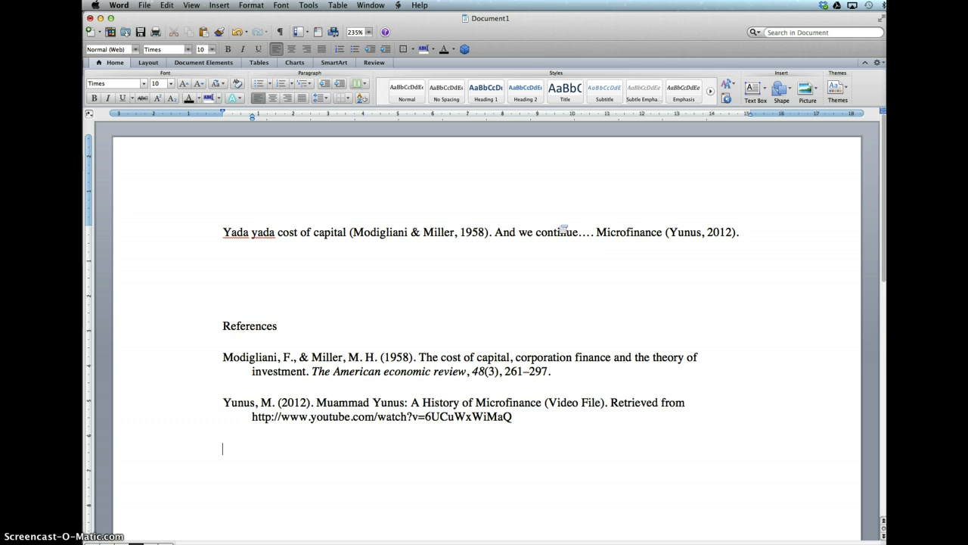
# Delete the '(Yunus, 2012)' citation, leaving the cursor before the final period.
pyautogui.moveTo(664, 231); pyautogui.dragTo(736, 234)
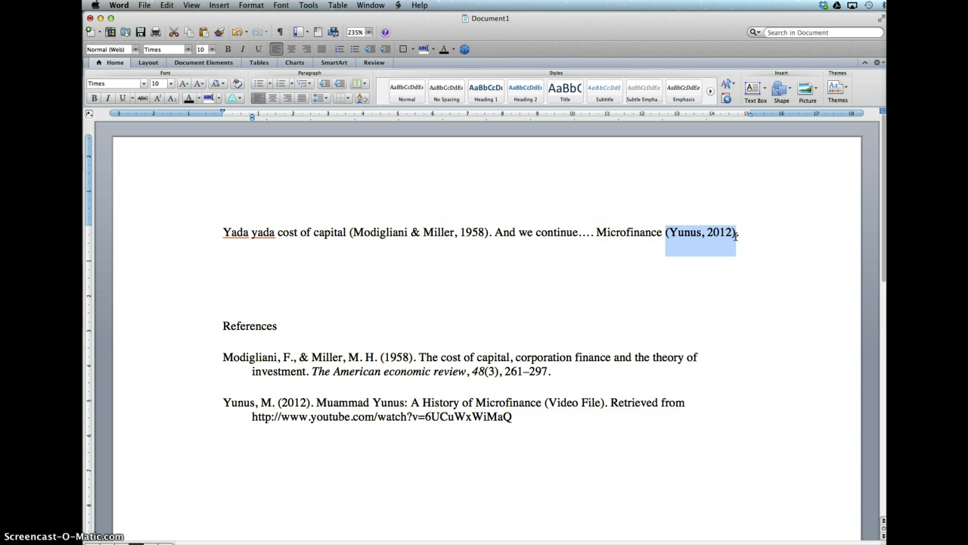
pyautogui.press('BackSpace')
pyautogui.click(659, 227)
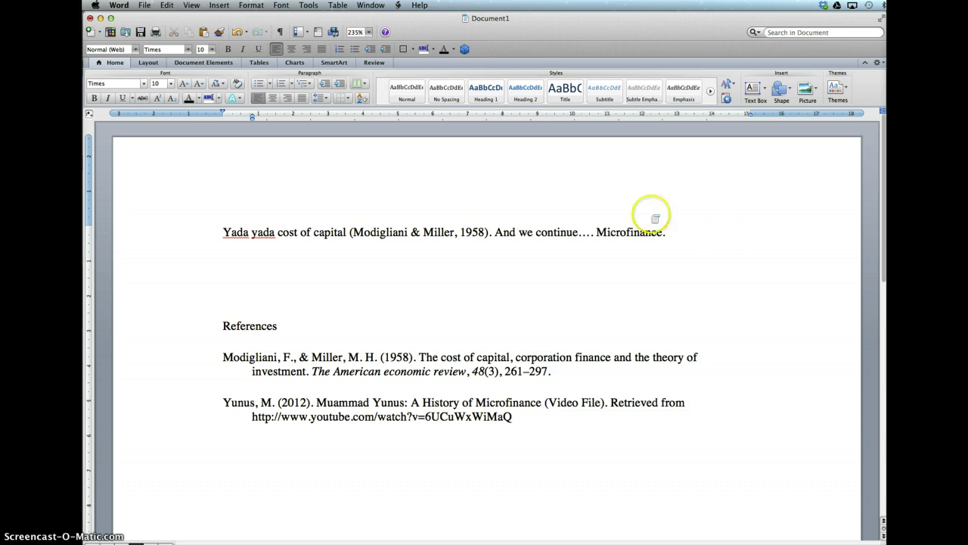
# Search 'Mersland' and insert the Microfinance Mission Drift? citation (Mersland & Strøm, 2010).
pyautogui.click(398, 5)
pyautogui.moveTo(407, 33)
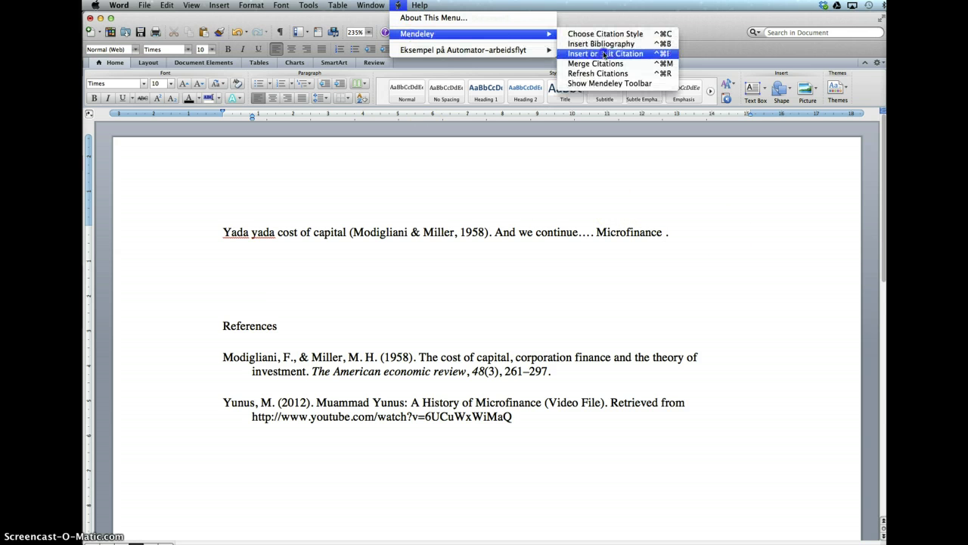
pyautogui.click(605, 54)
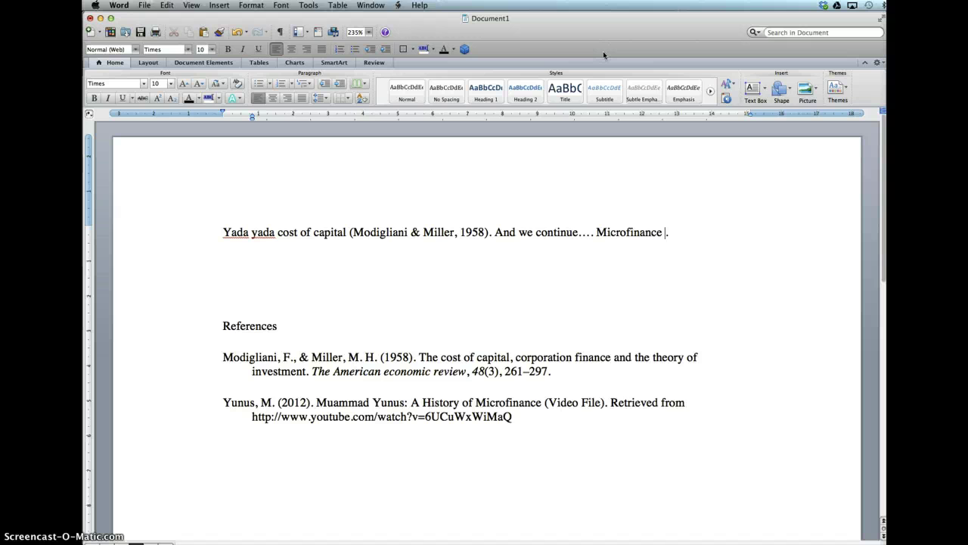
pyautogui.write('Mersland')
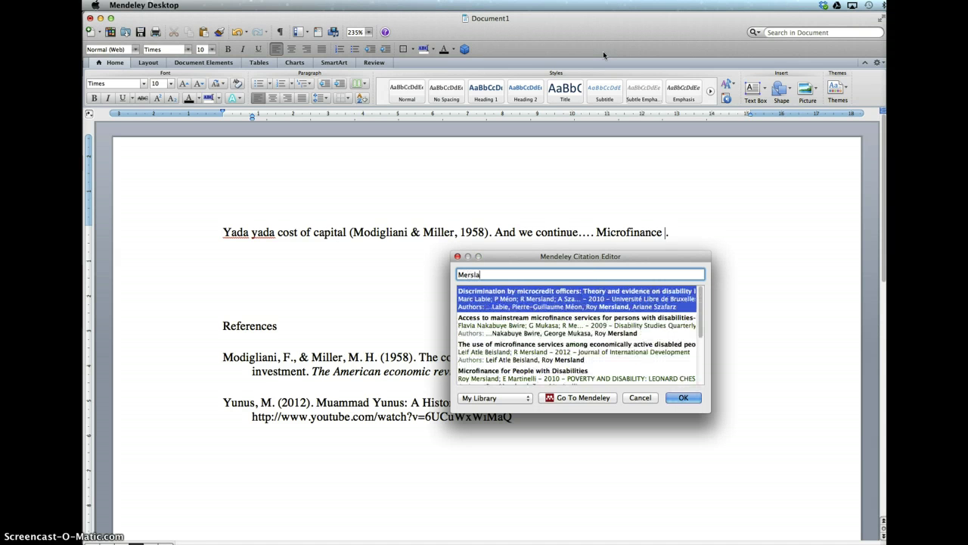
pyautogui.press('Down')
pyautogui.press('Down')
pyautogui.press('Down')
pyautogui.press('Down')
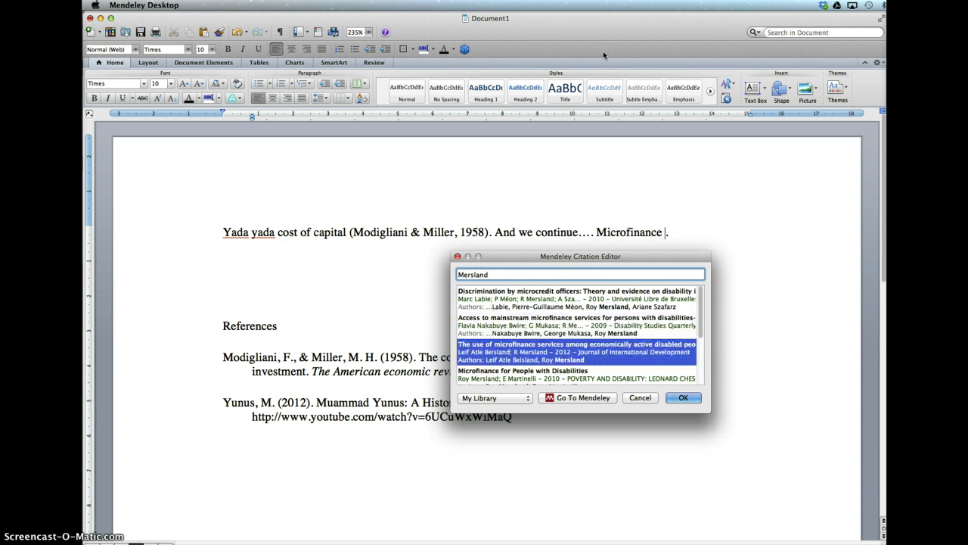
pyautogui.press('Return')
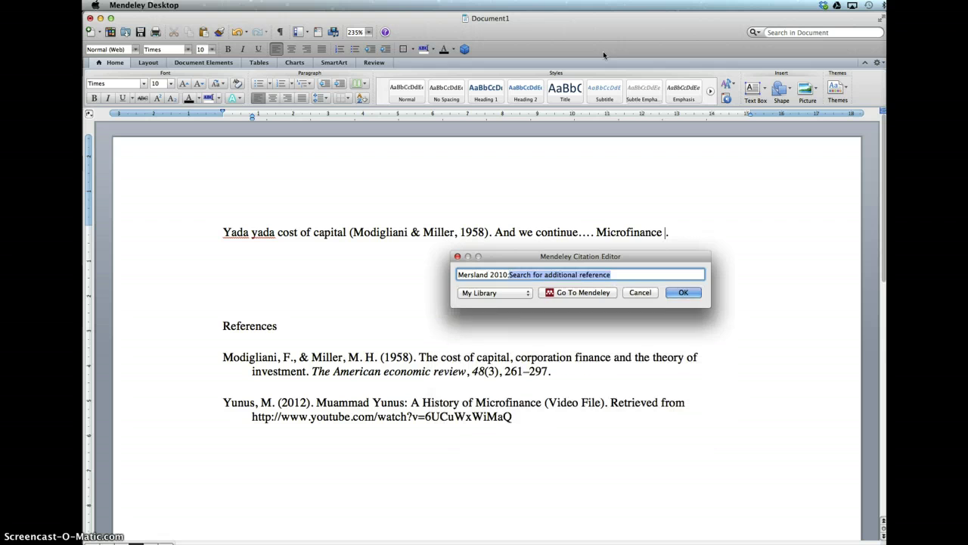
pyautogui.press('Return')
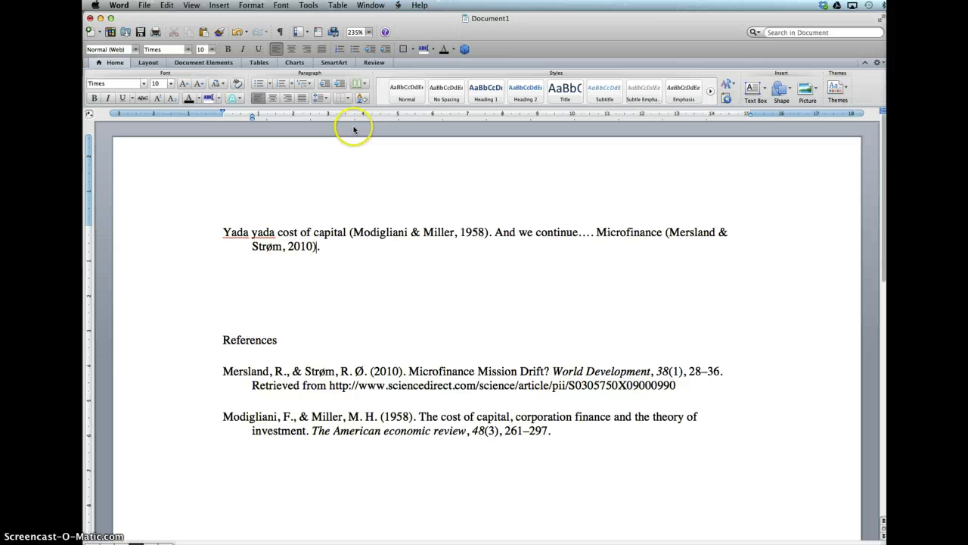
# Delete the (Modigliani & Miller, 1958) citation and its leftover space, keeping the sentence's full stop.
pyautogui.click(424, 233)
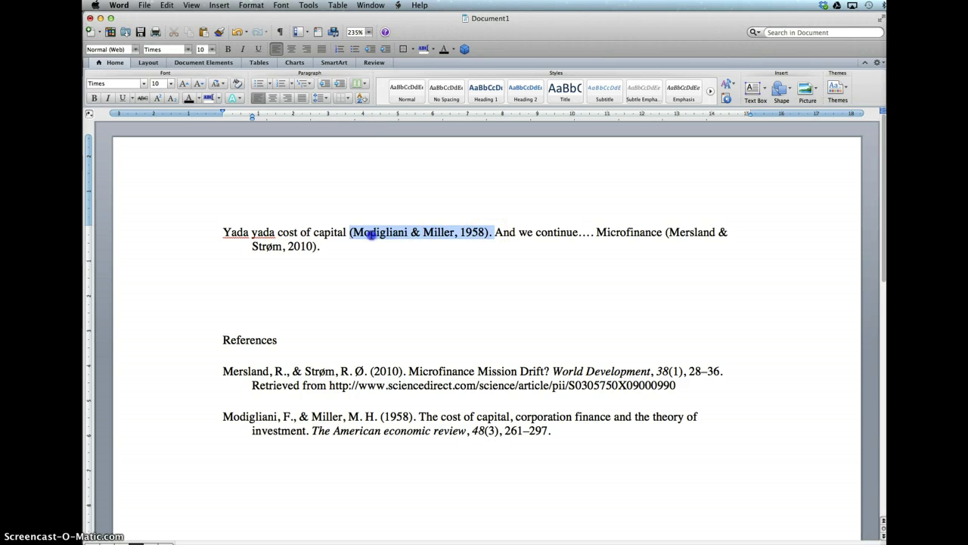
pyautogui.press('BackSpace')
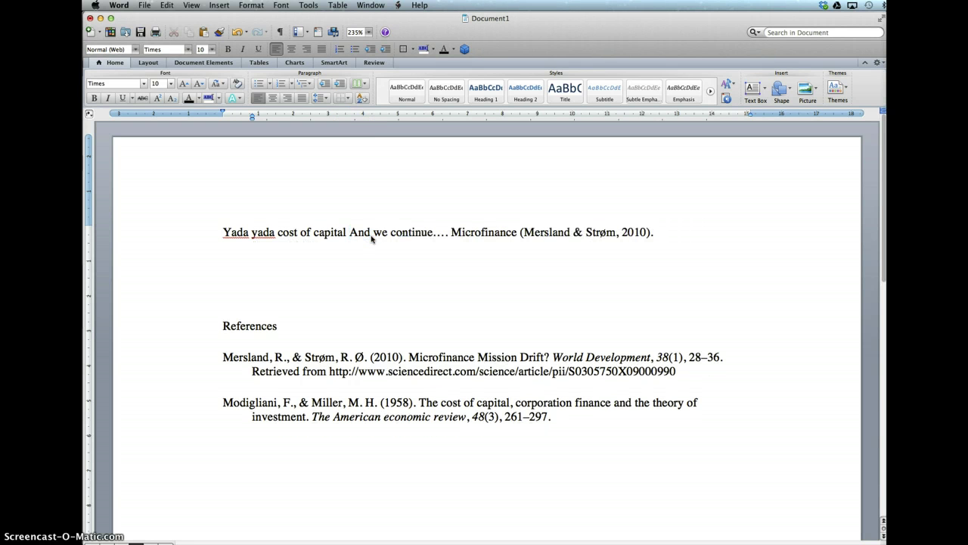
pyautogui.press('BackSpace')
pyautogui.write('.')
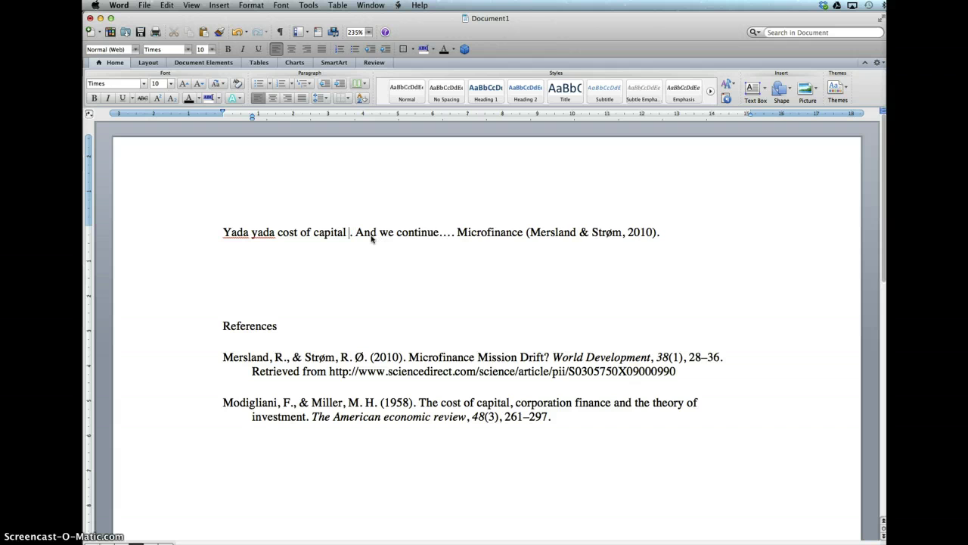
# Insert the (Engström & Oxelheim, 2013) citation after 'capital' via Mendeley, updating the References list.
pyautogui.click(412, 234)
pyautogui.click(396, 5)
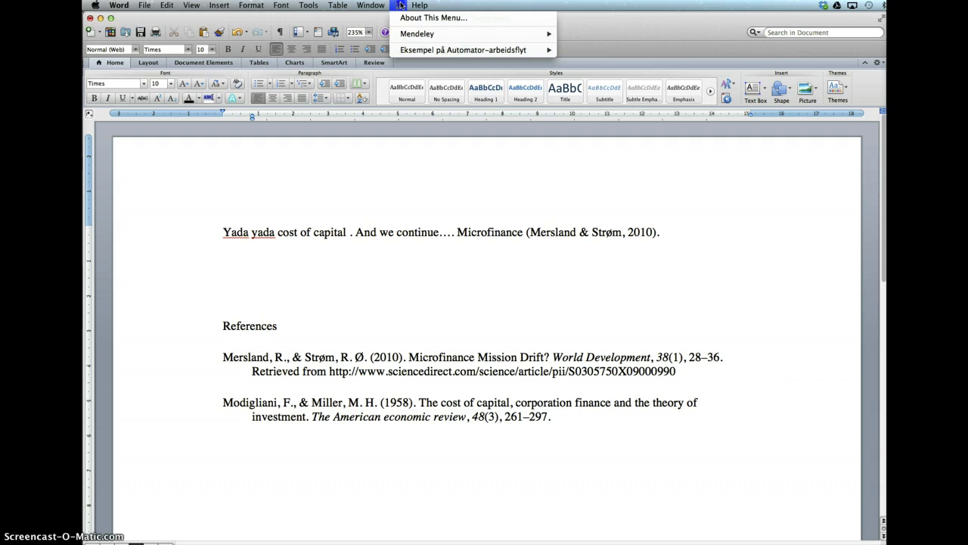
pyautogui.click(410, 34)
pyautogui.click(603, 53)
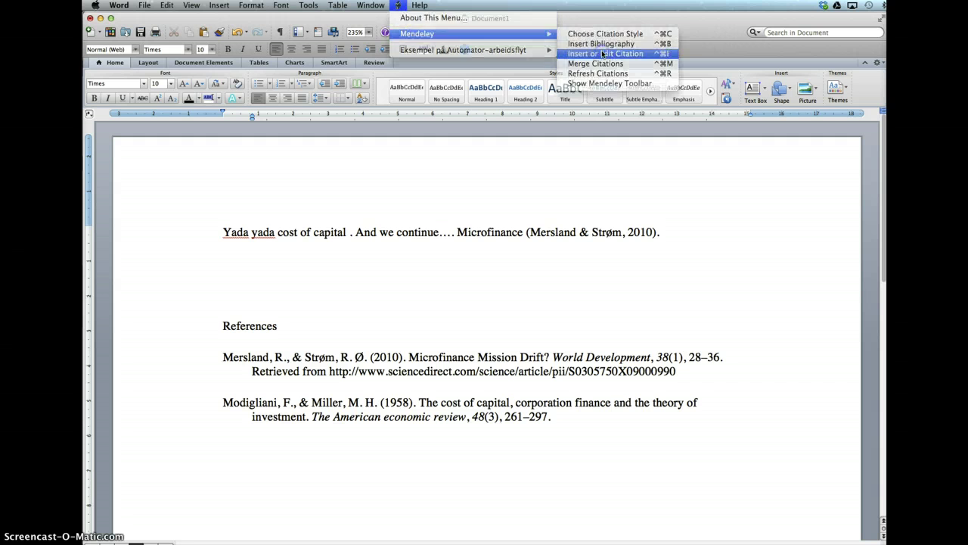
pyautogui.write('ENgst')
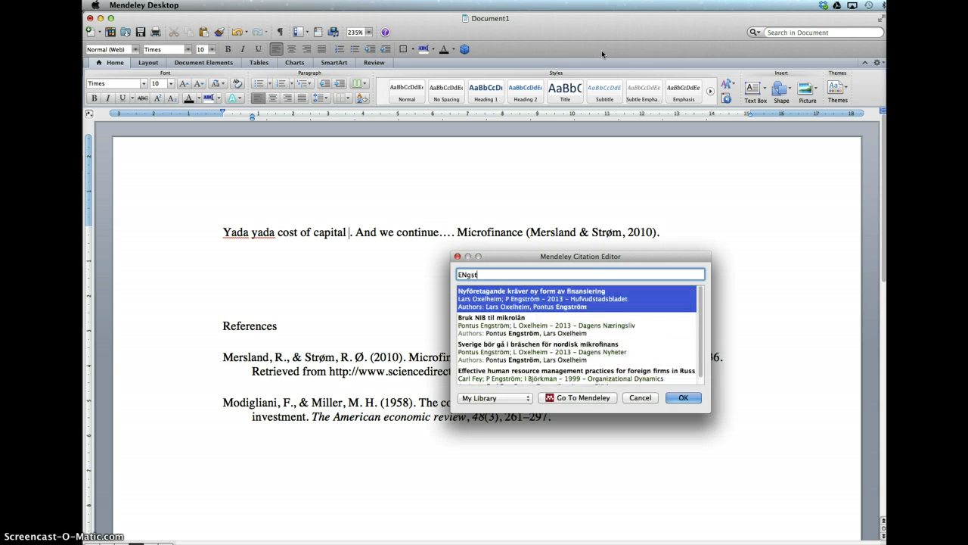
pyautogui.press('BackSpace')
pyautogui.press('BackSpace')
pyautogui.press('BackSpace')
pyautogui.press('BackSpace')
pyautogui.write('Engström')
pyautogui.press('Down')
pyautogui.press('Down')
pyautogui.press('Return')
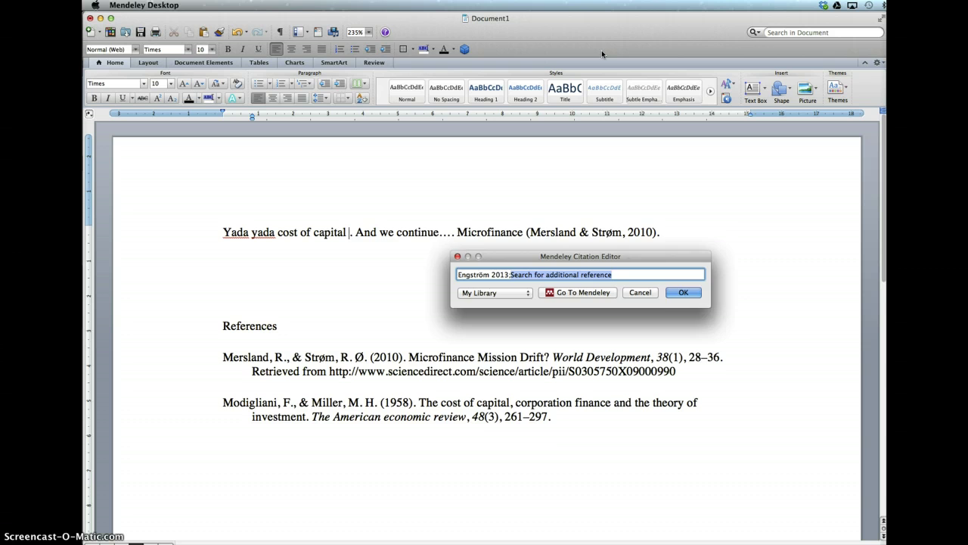
pyautogui.press('Return')
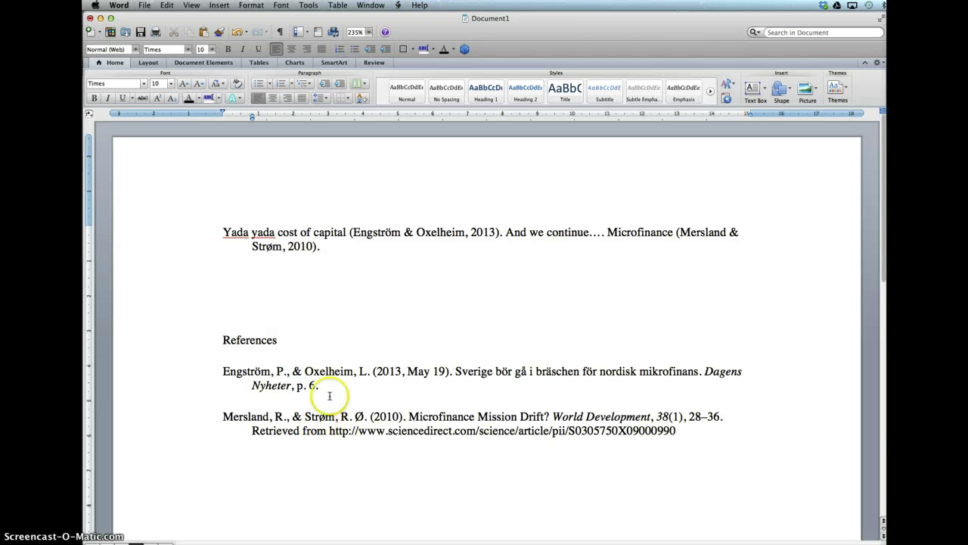
pyautogui.click(327, 372)
pyautogui.click(303, 465)
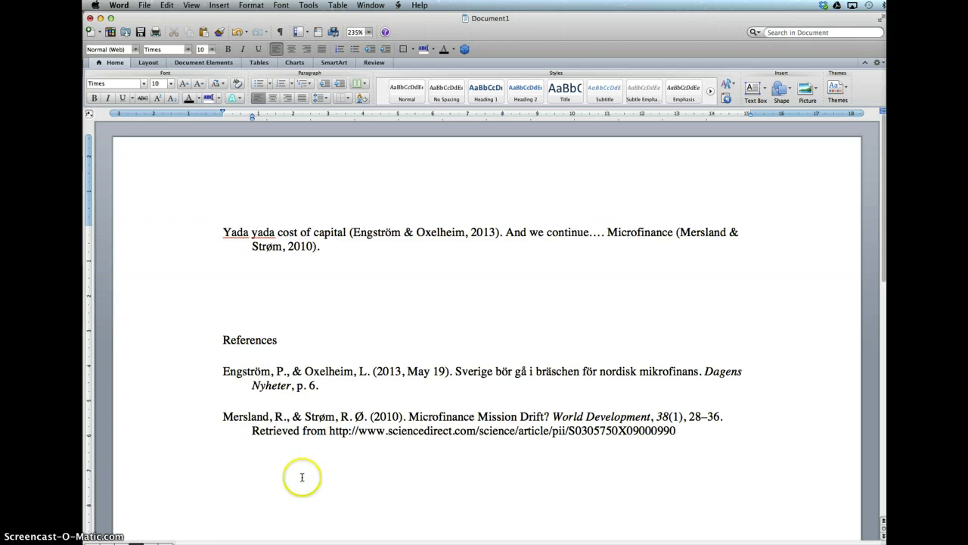
pyautogui.press('super+Tab')
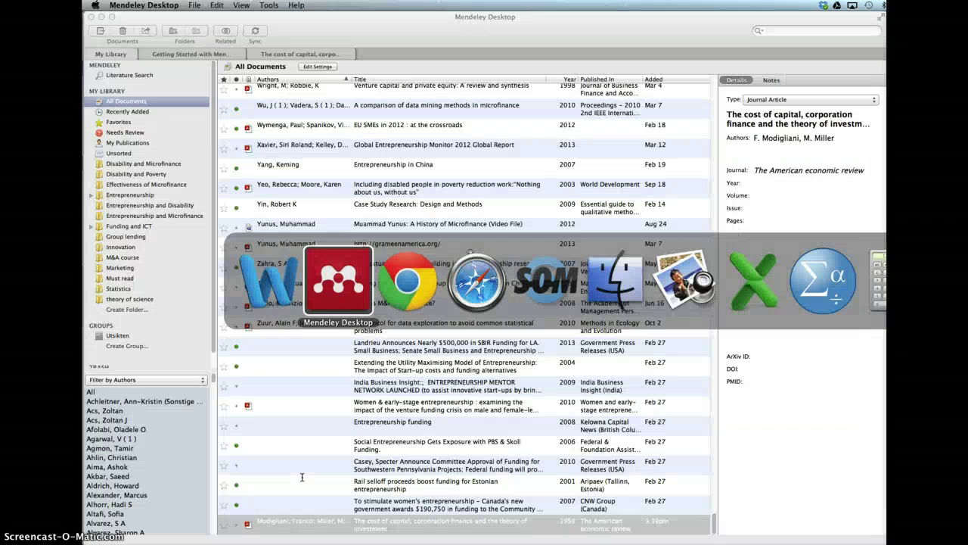